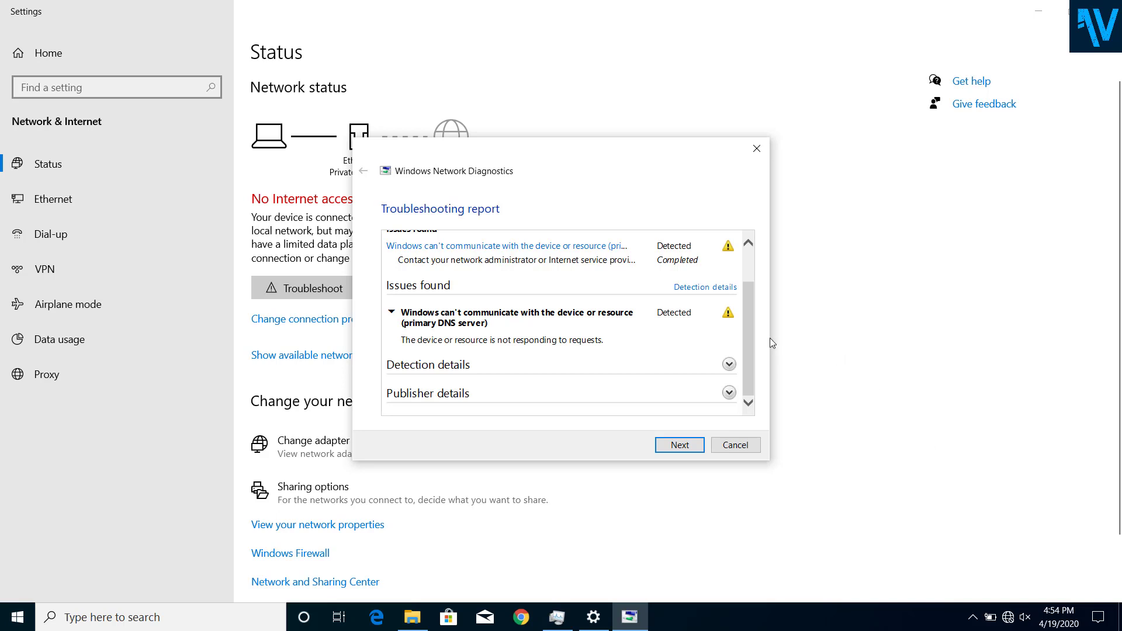
scroll(744, 331, "up", 2)
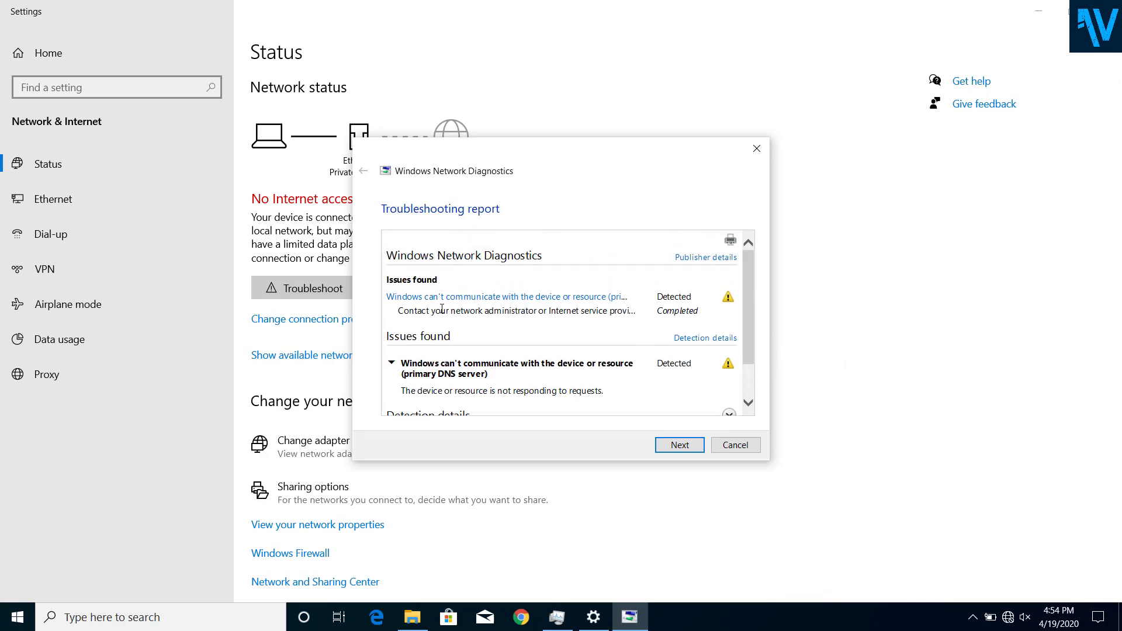
Move the Windows Network Diagnostics report aside, then close it
mouse_move(421, 160)
left_mouse_down()
mouse_move(647, 134)
mouse_move(633, 124)
left_mouse_up()
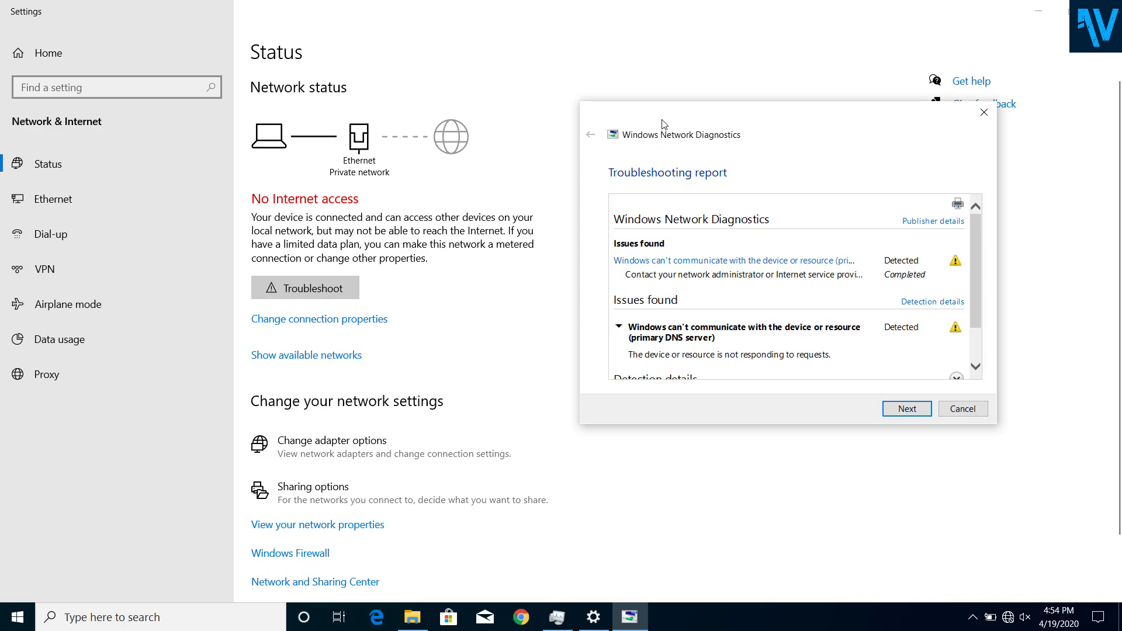
left_click_drag(657, 124, 469, 86)
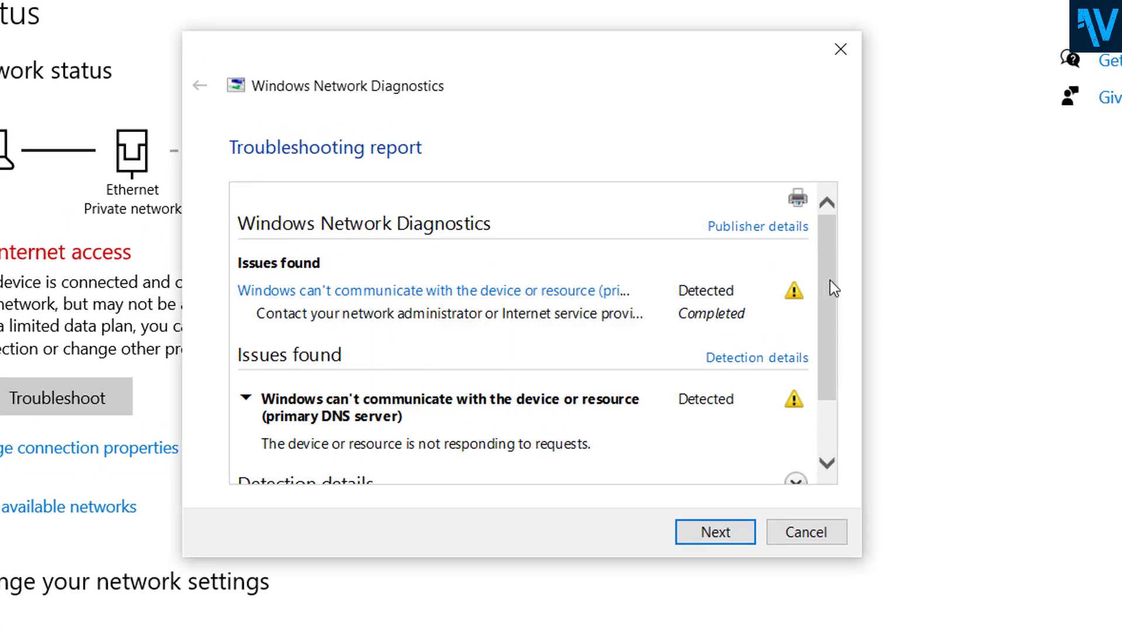
left_click_drag(831, 281, 827, 352)
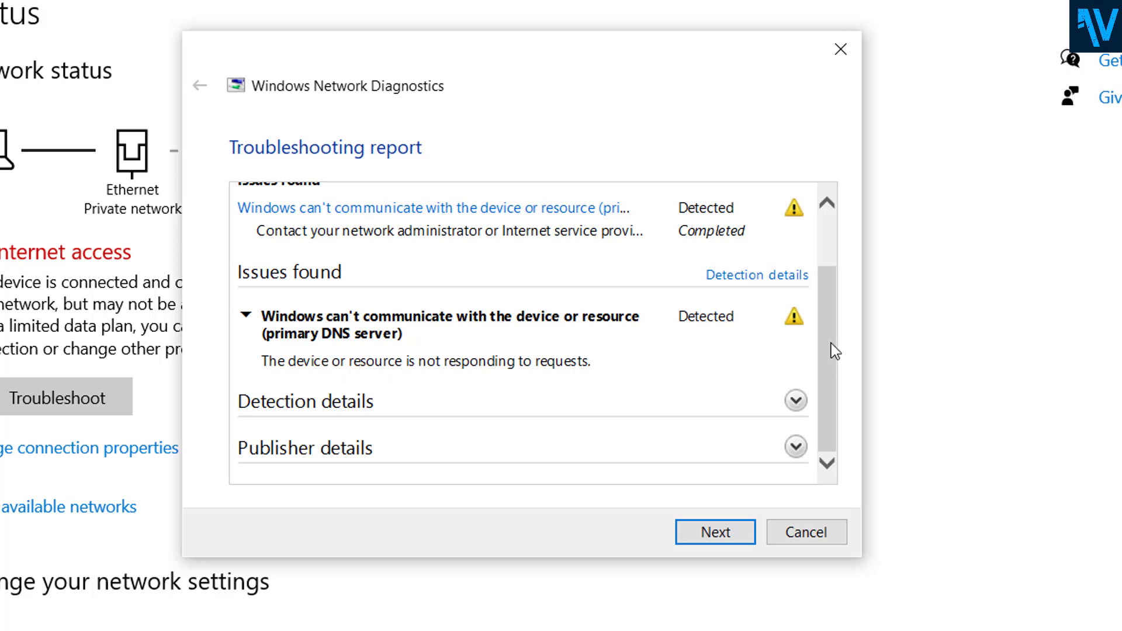
mouse_move(833, 351)
left_mouse_down()
mouse_move(829, 275)
mouse_move(833, 406)
left_mouse_up()
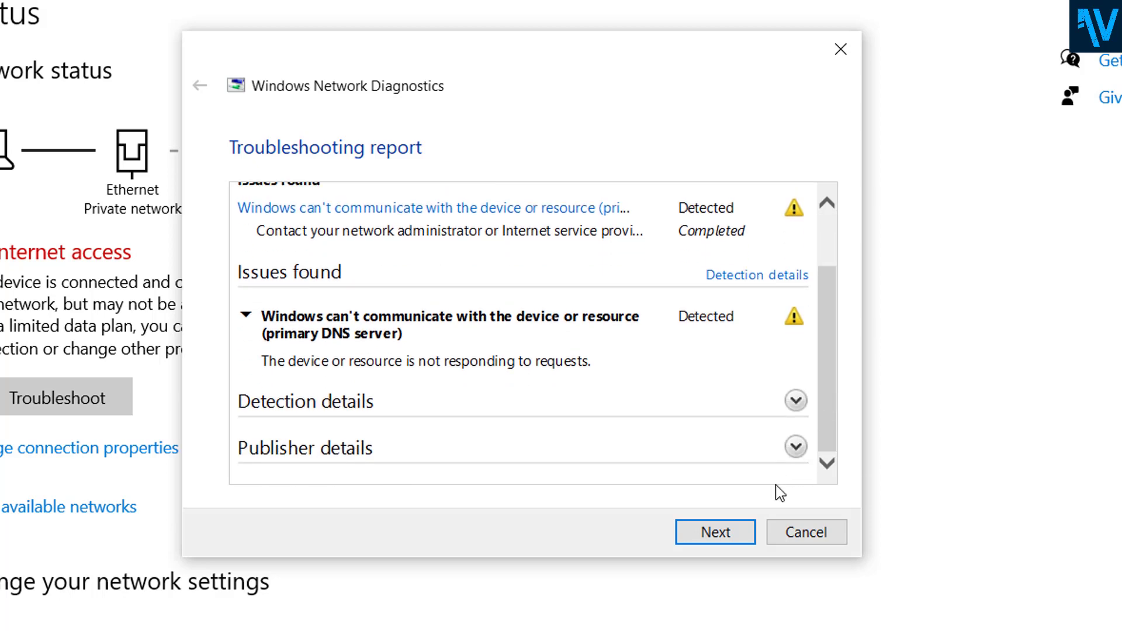
left_click(834, 60)
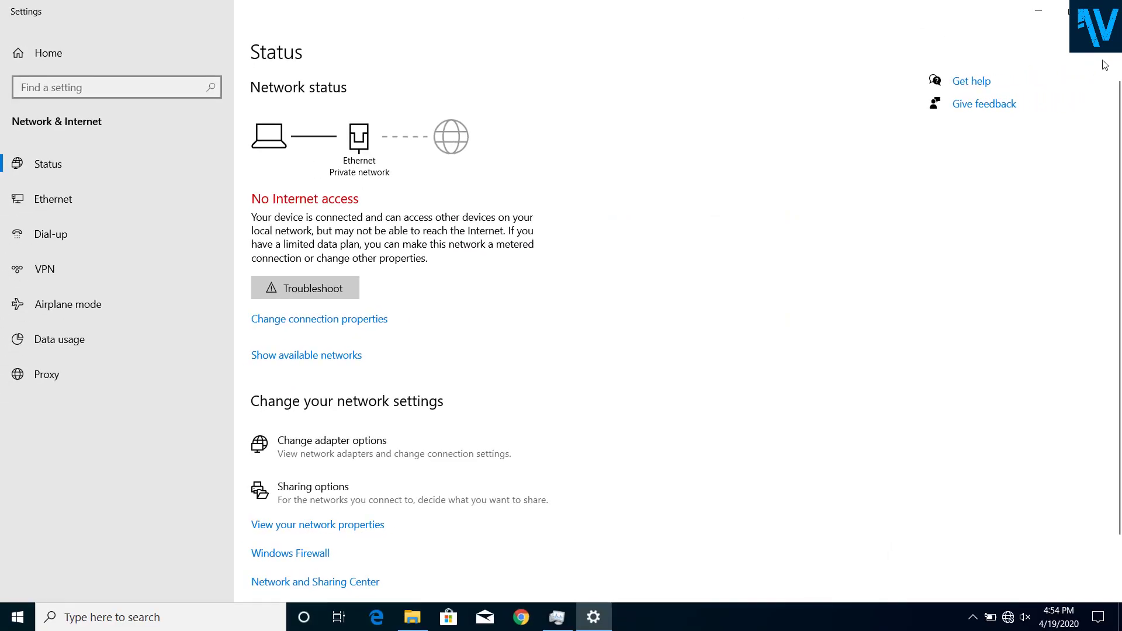
Minimize Settings and run ncpa.cpl to open Network Connections
left_click(1045, 18)
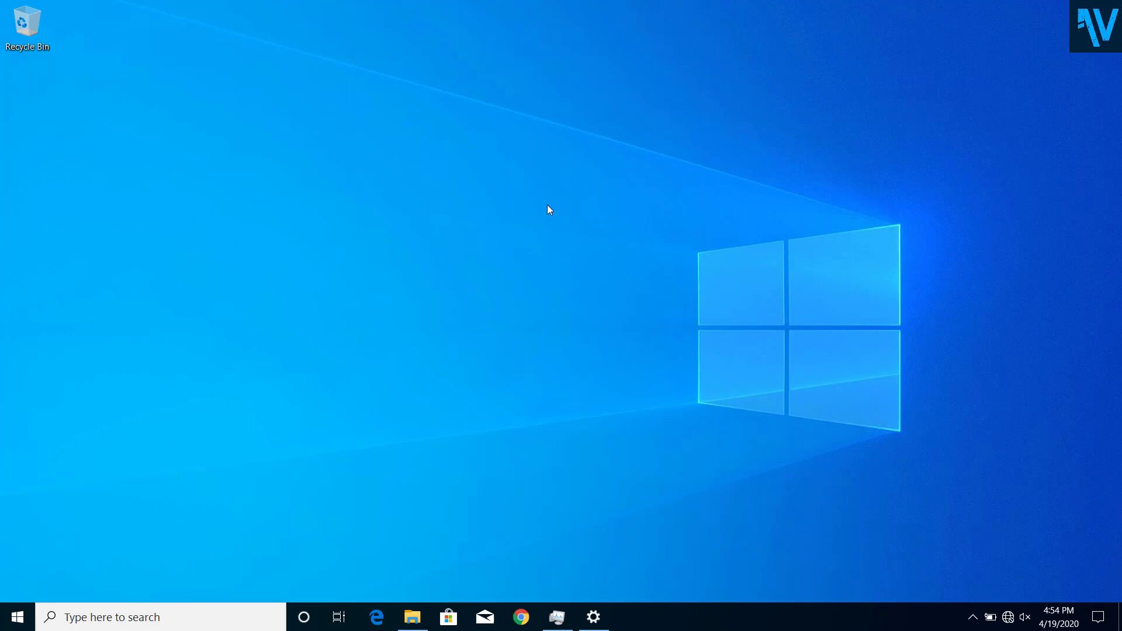
key("super+r")
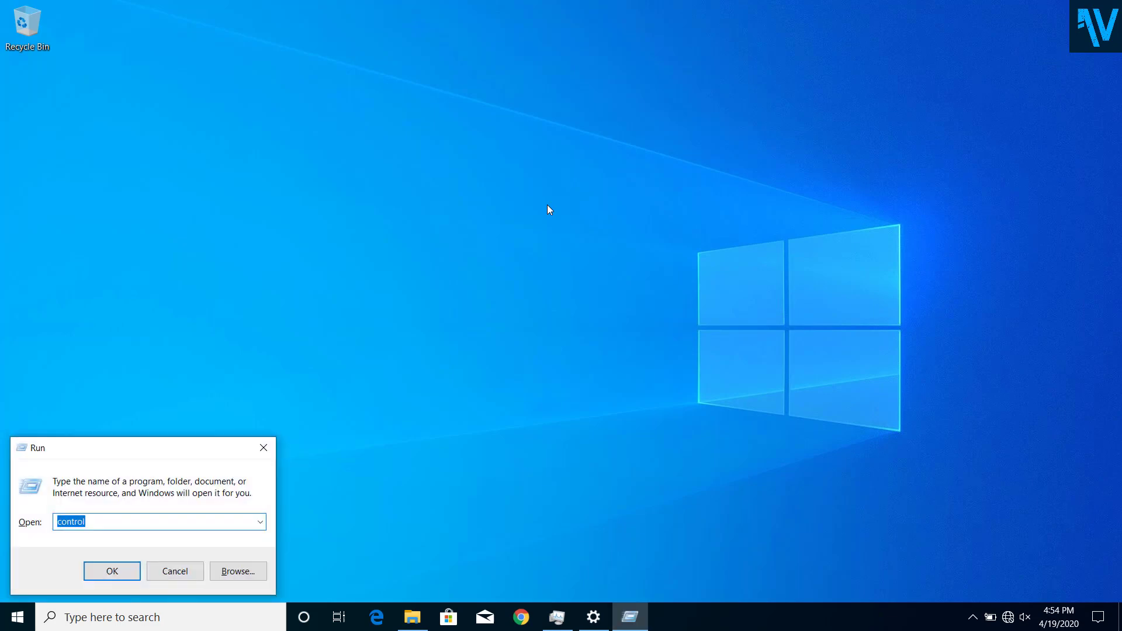
key("BackSpace")
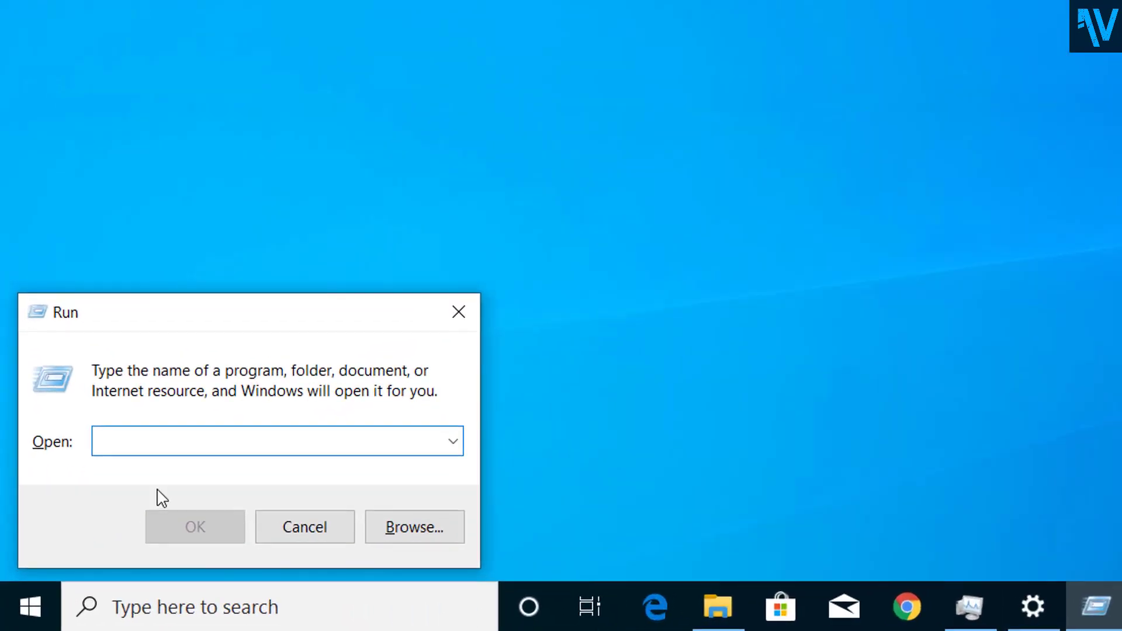
type("n")
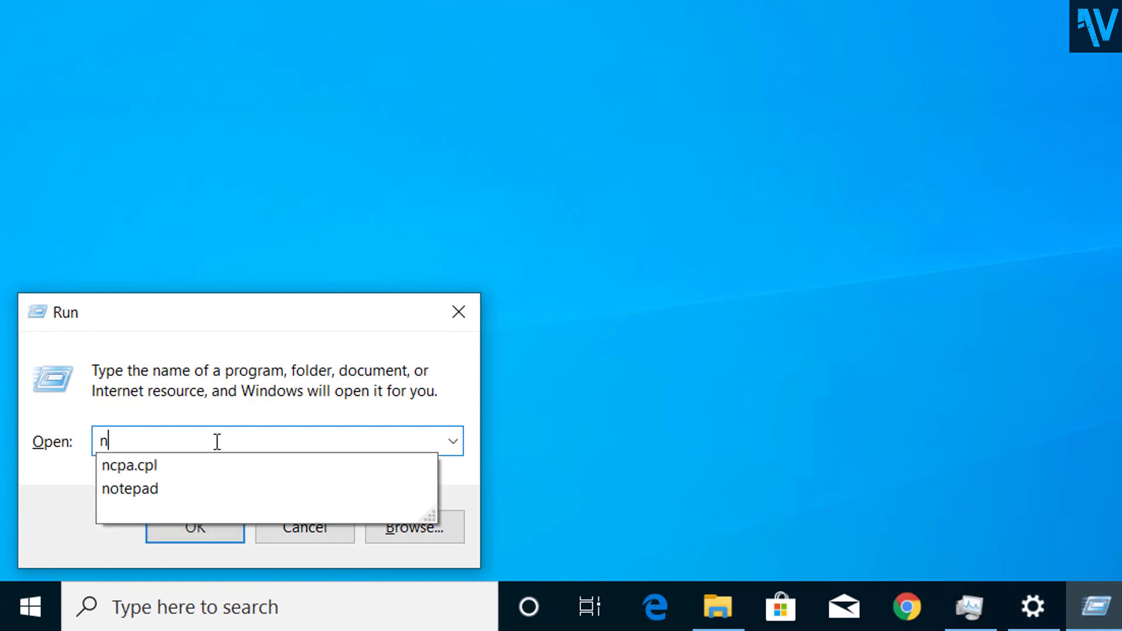
type("cpa.")
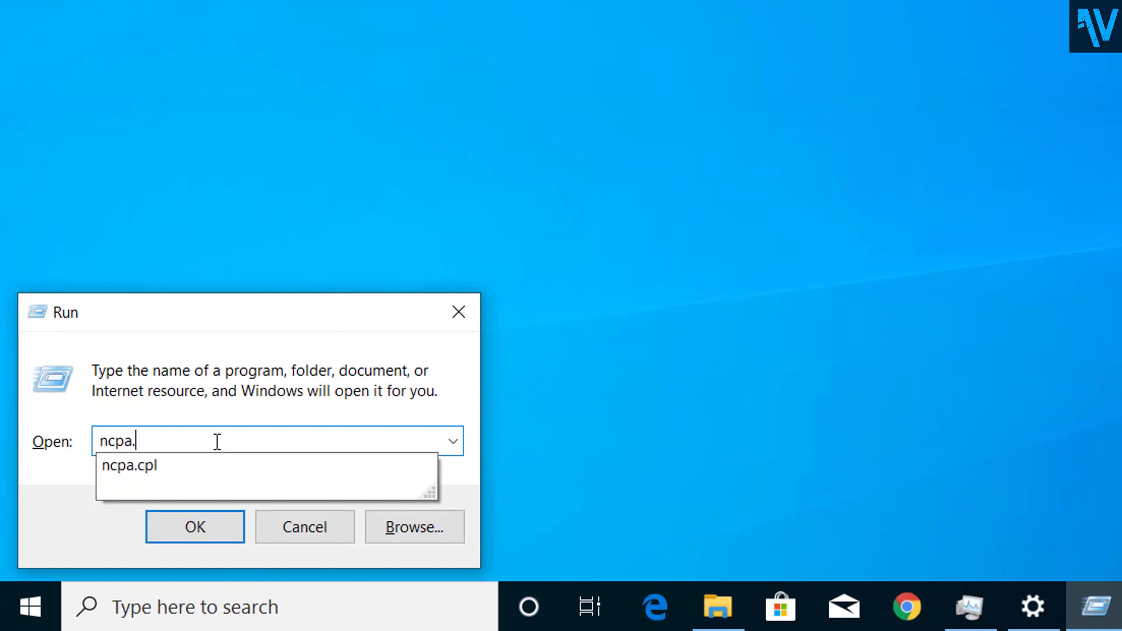
type("cpl")
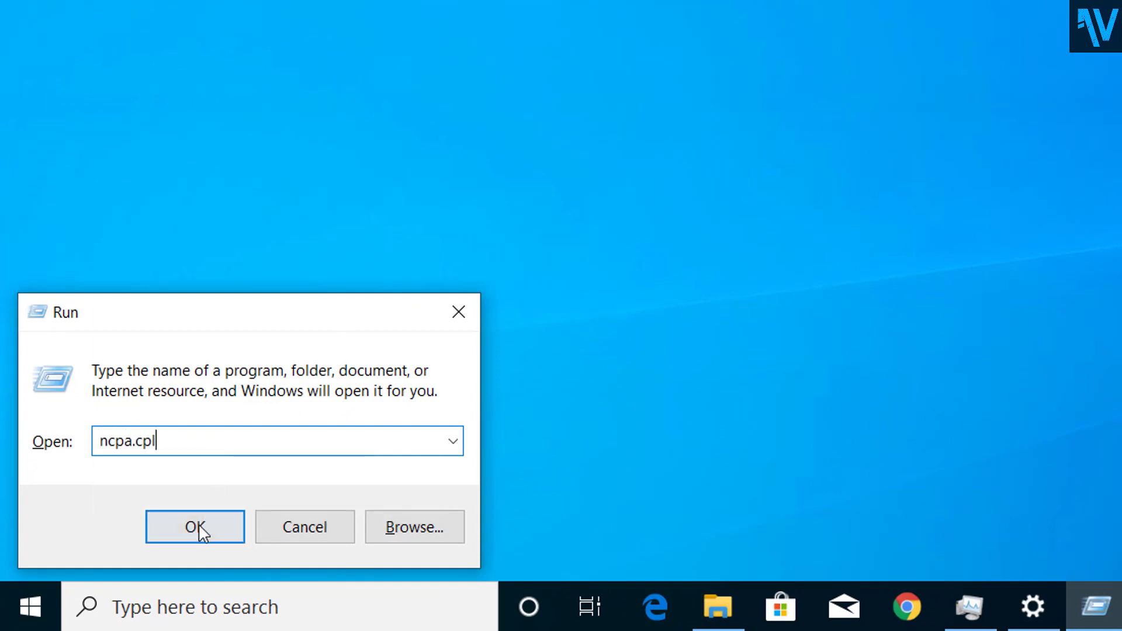
left_click(202, 531)
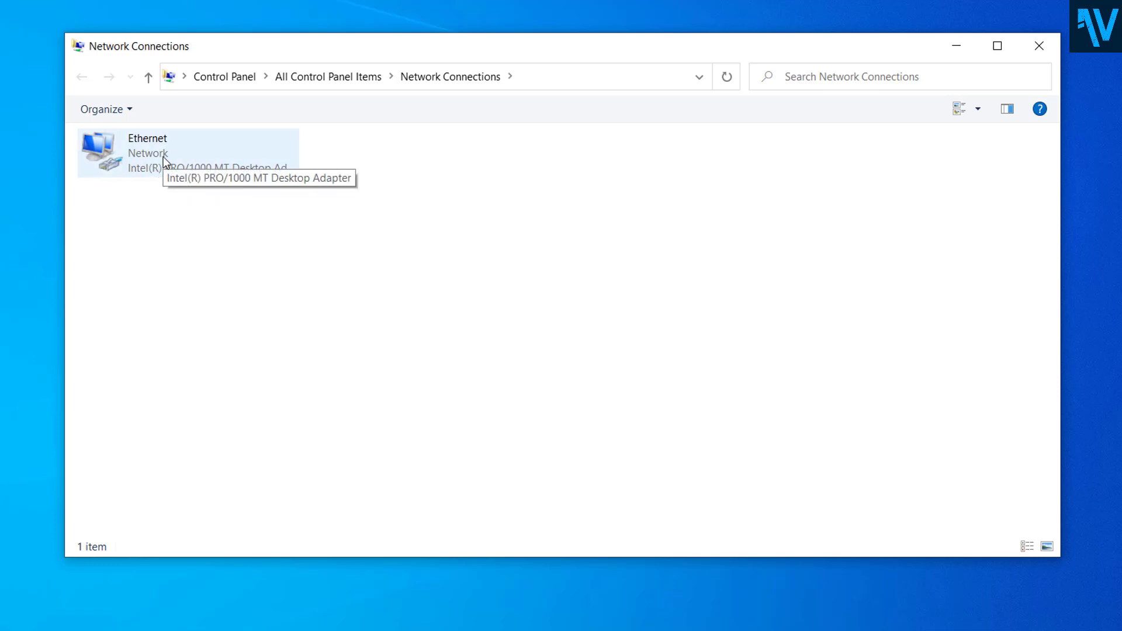
Open the Ethernet adapter's Internet Protocol Version 4 (TCP/IPv4) properties
left_click(150, 161)
right_click(150, 163)
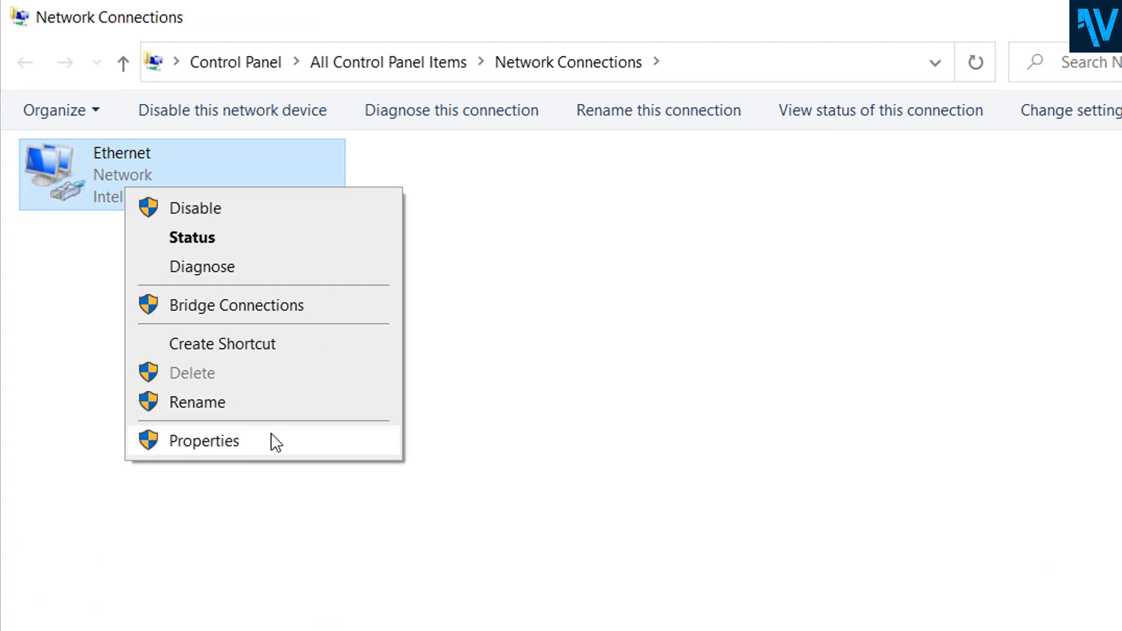
left_click(225, 441)
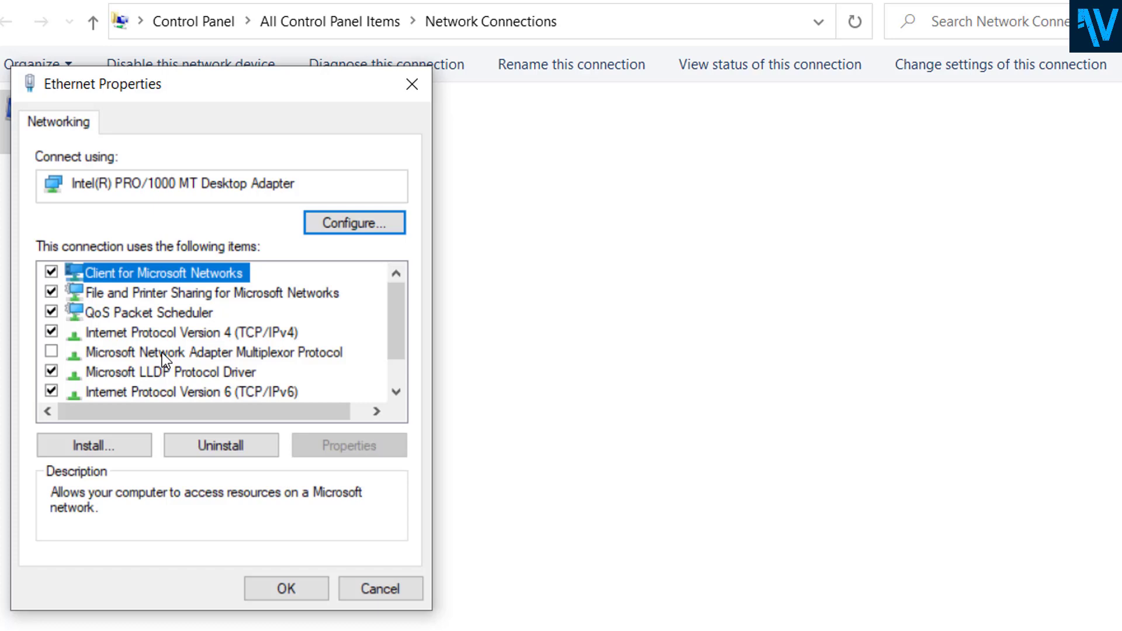
left_click(171, 332)
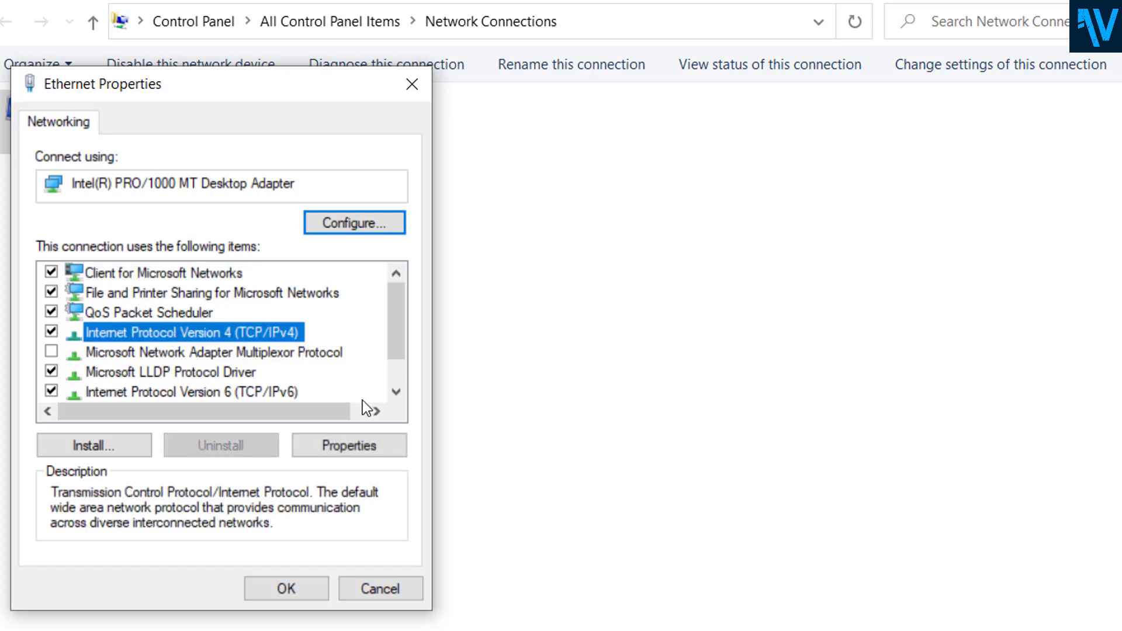
left_click(361, 448)
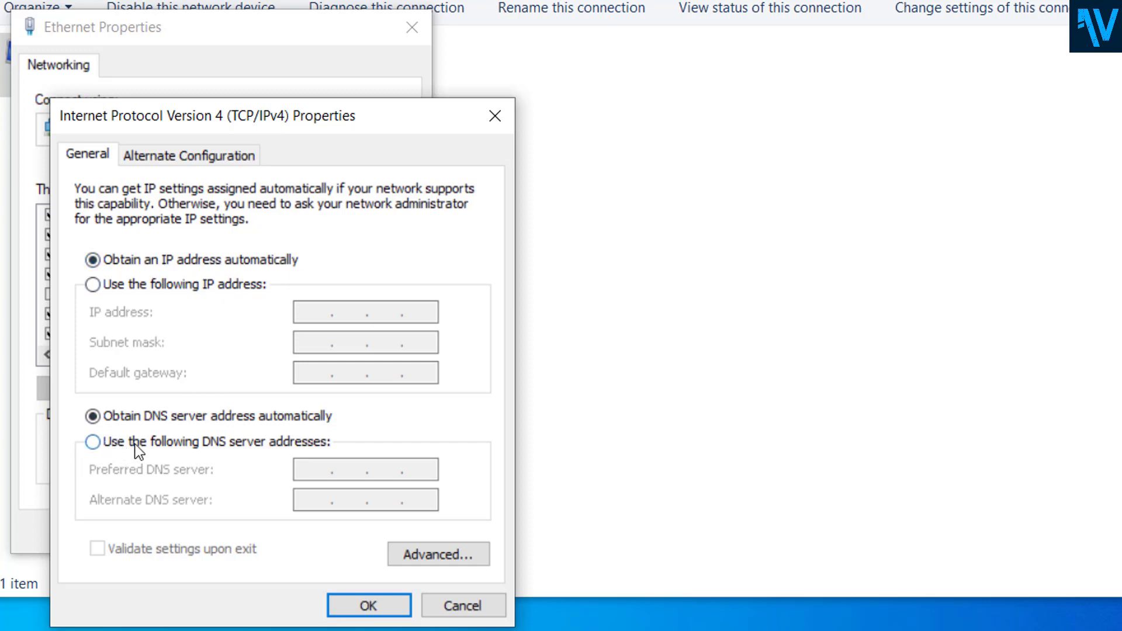
Enter manual DNS servers, preferred 8.8.8.8 and alternate 8.8.4.4, and confirm with OK
left_click(94, 442)
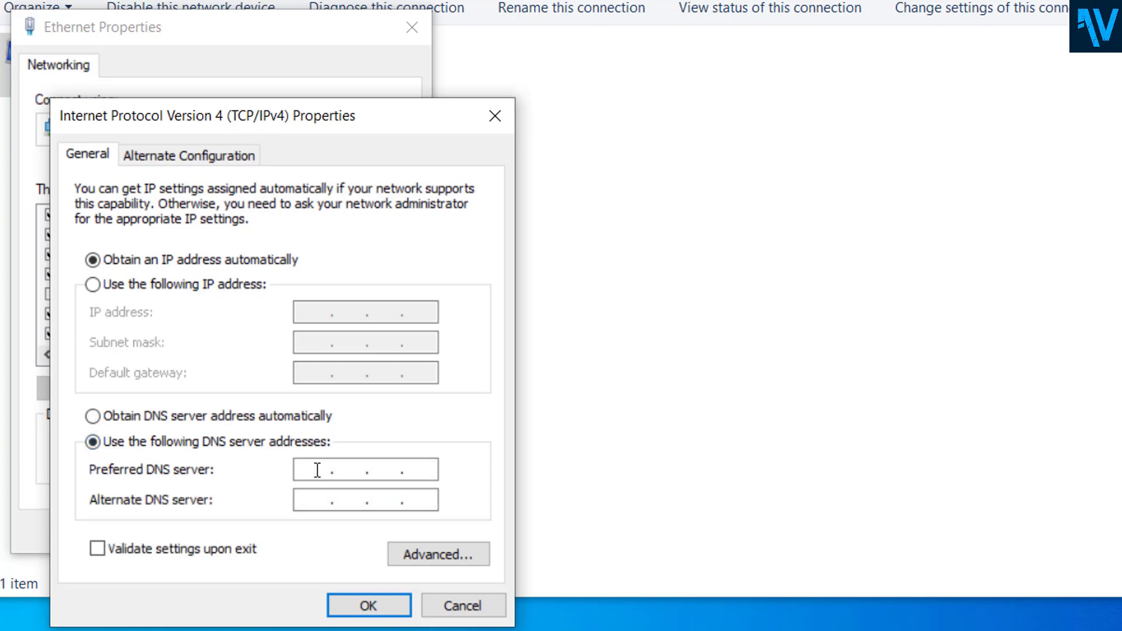
type("8.8")
type(".8.8")
left_click(313, 500)
type("8.8")
type(".4.")
type("4")
left_click(351, 601)
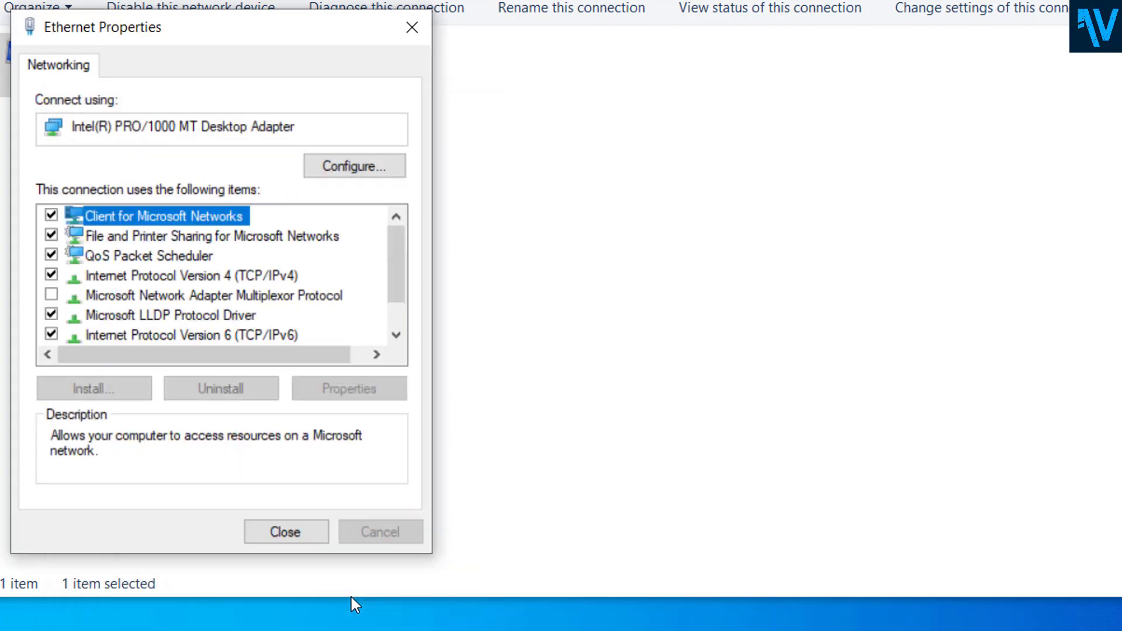
Close Ethernet Properties, refresh the connections list, and open Windows search
left_click(292, 536)
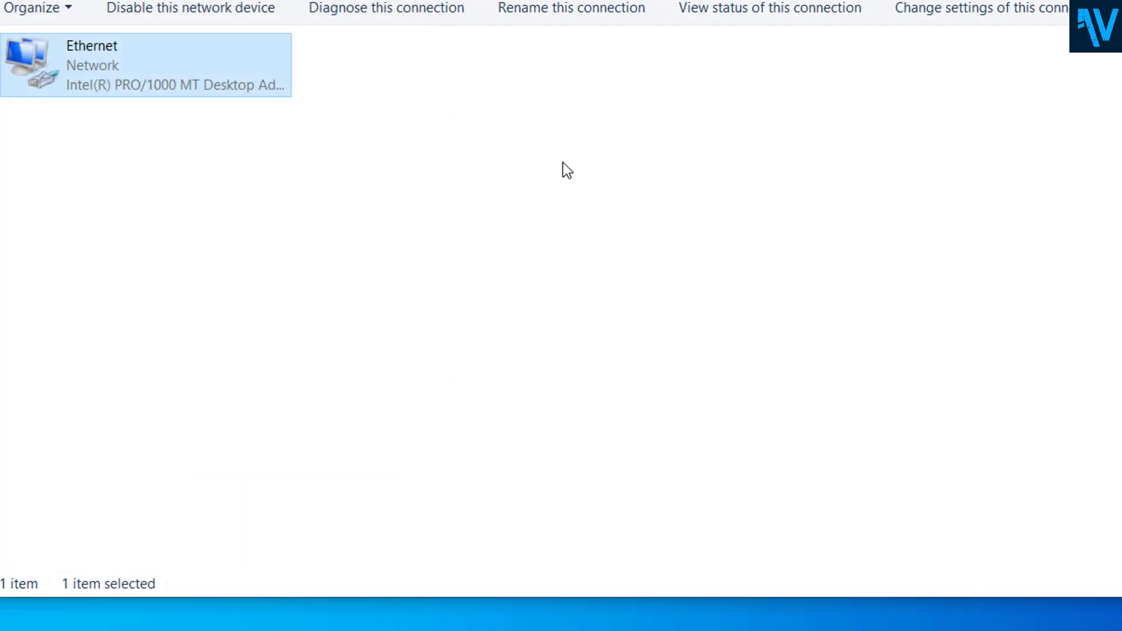
right_click(702, 187)
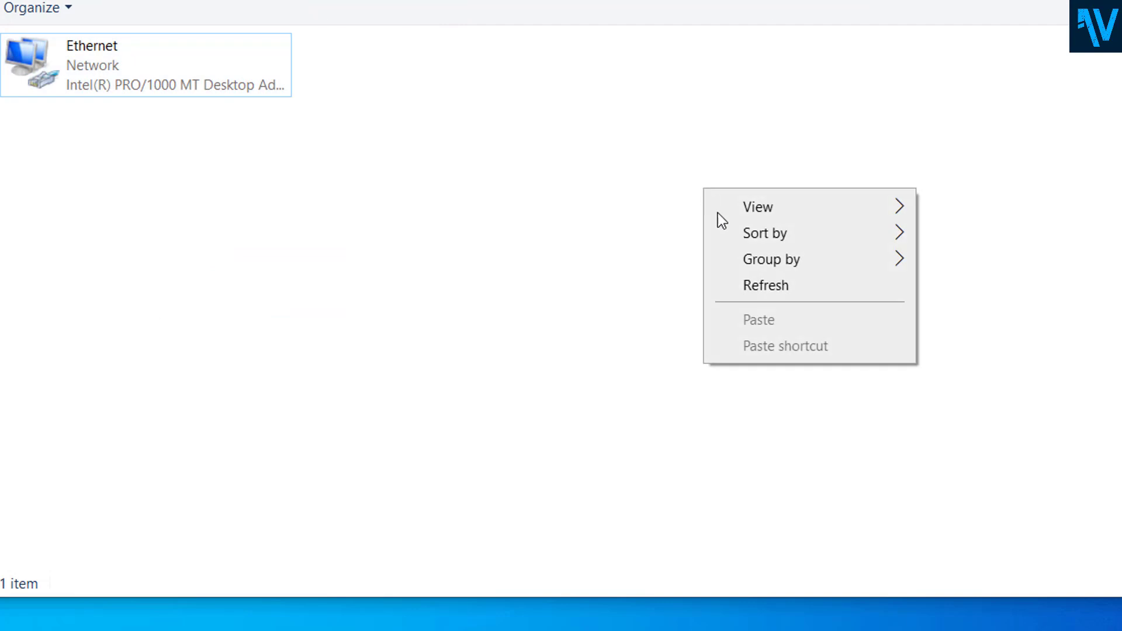
left_click(765, 286)
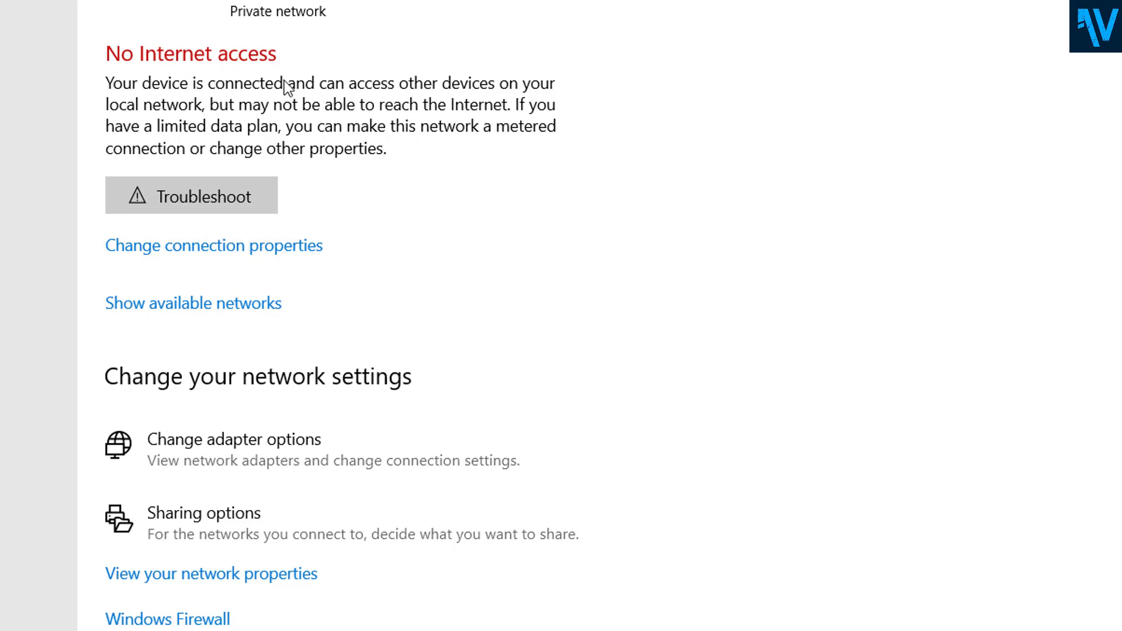
left_click(154, 617)
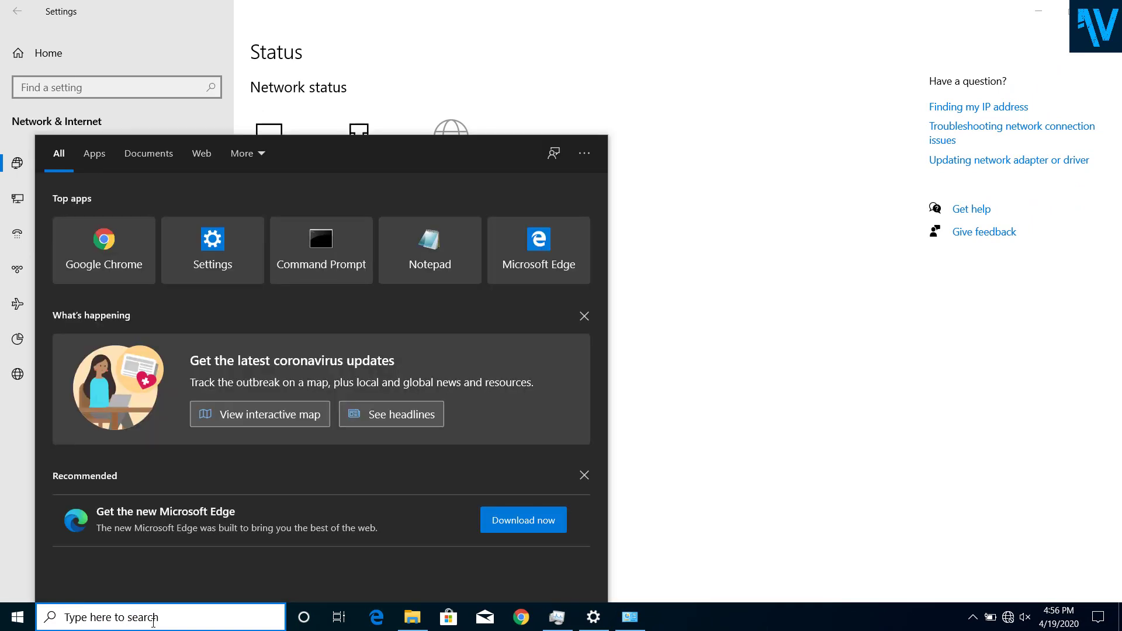
type("cmd")
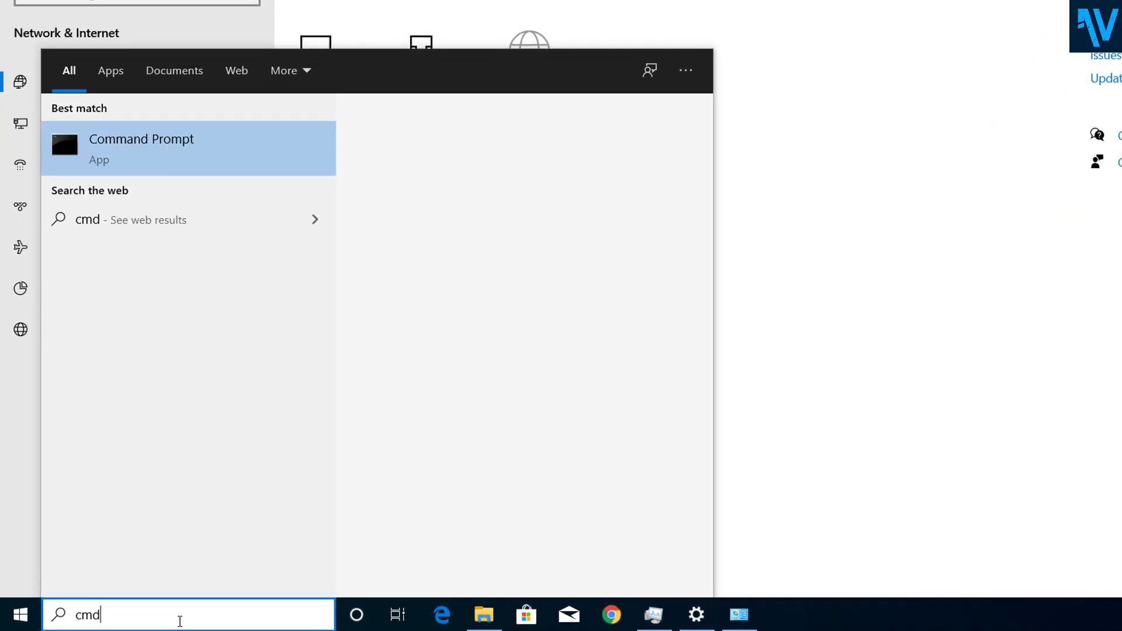
Run Command Prompt as administrator, approve UAC, and position its window beside the status page
right_click(218, 140)
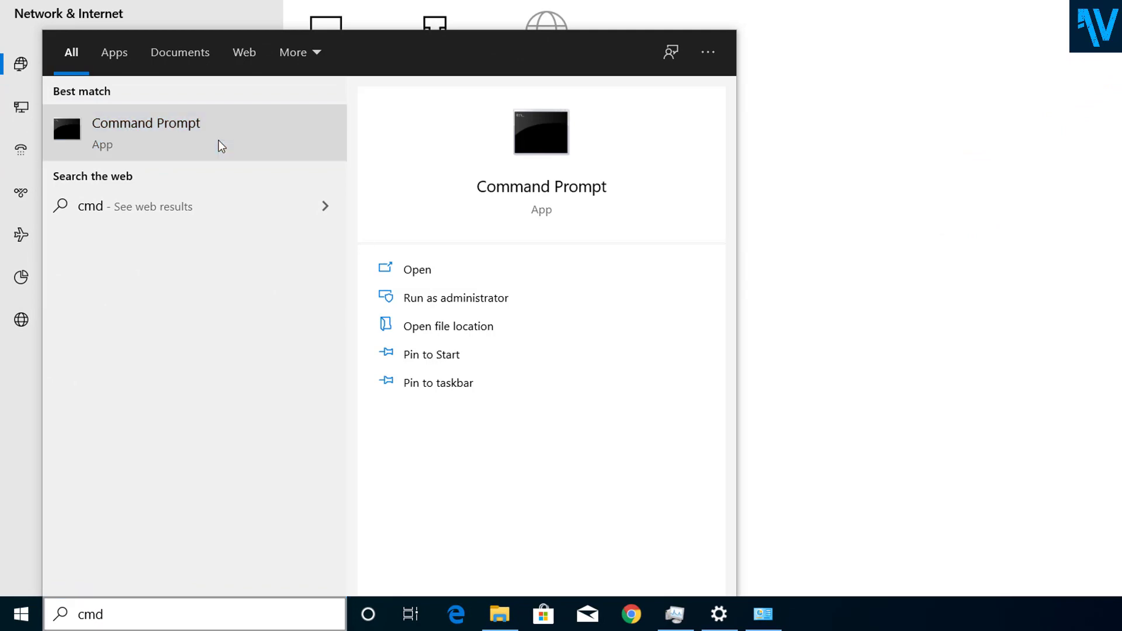
left_click(260, 158)
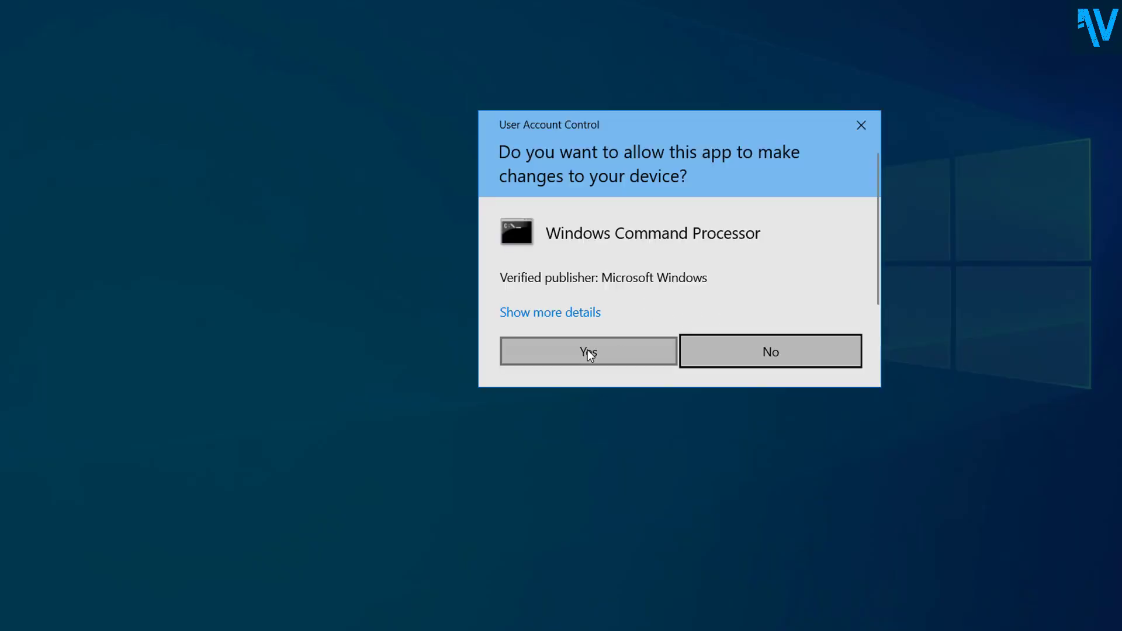
left_click(587, 351)
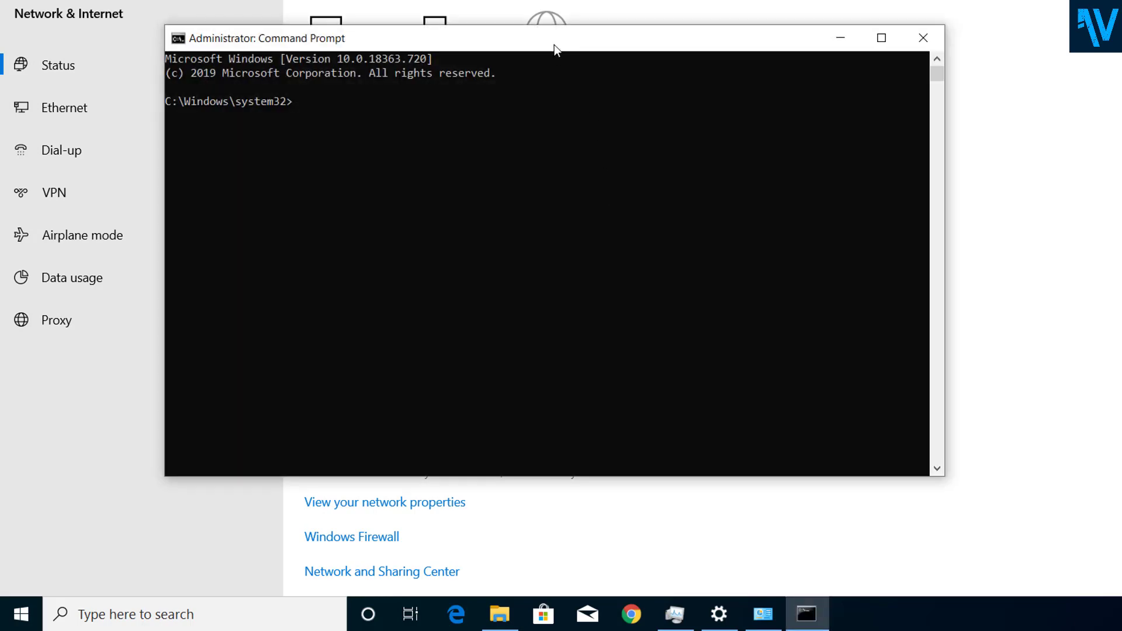
left_click_drag(554, 41, 970, 2)
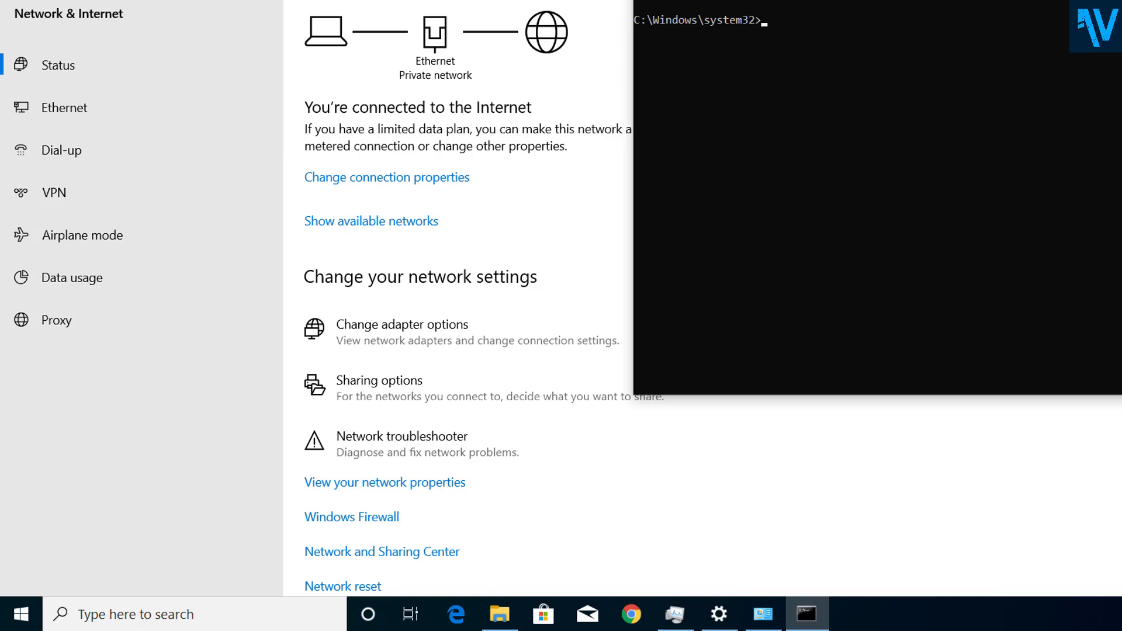
left_click_drag(970, 2, 918, 14)
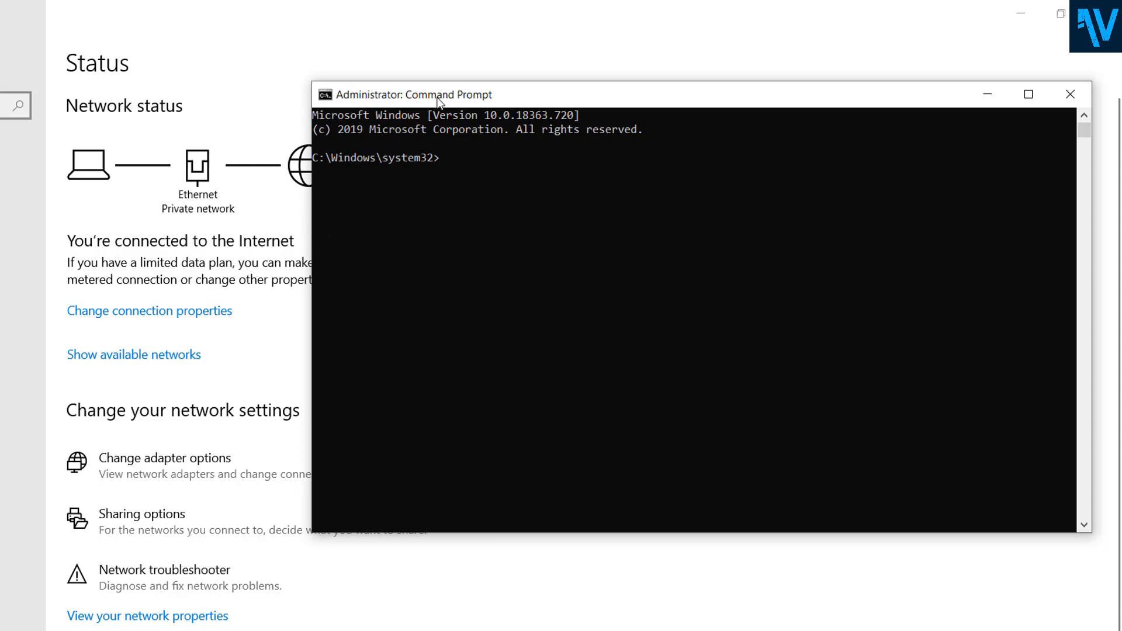
left_click_drag(438, 101, 413, 101)
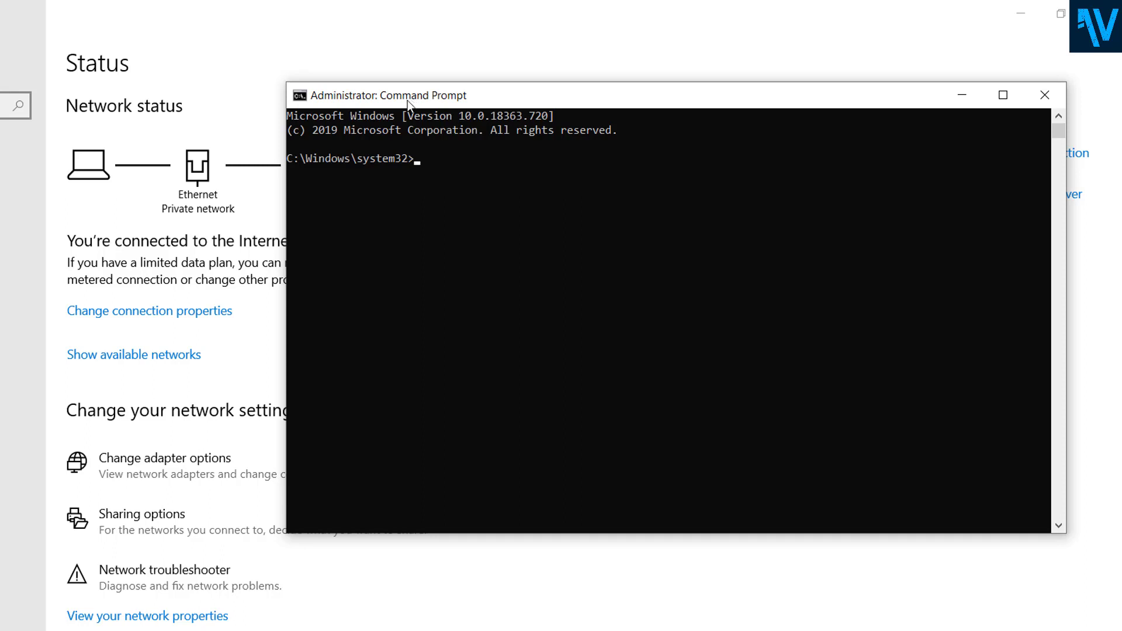
left_click_drag(411, 98, 392, 106)
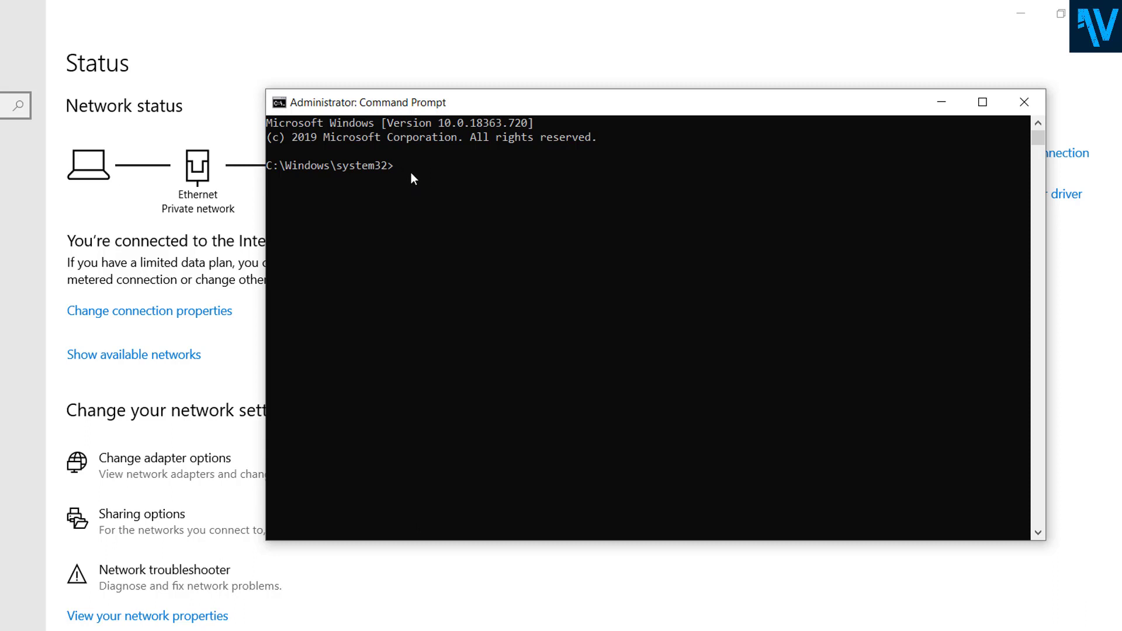
type("ipv")
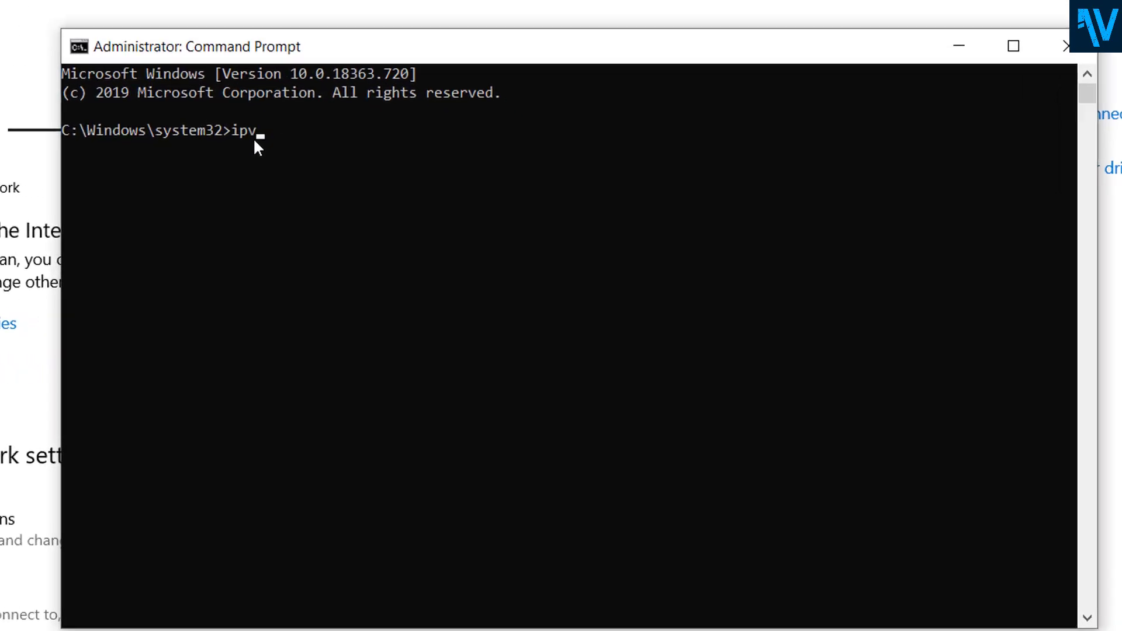
key("BackSpace")
type("confi")
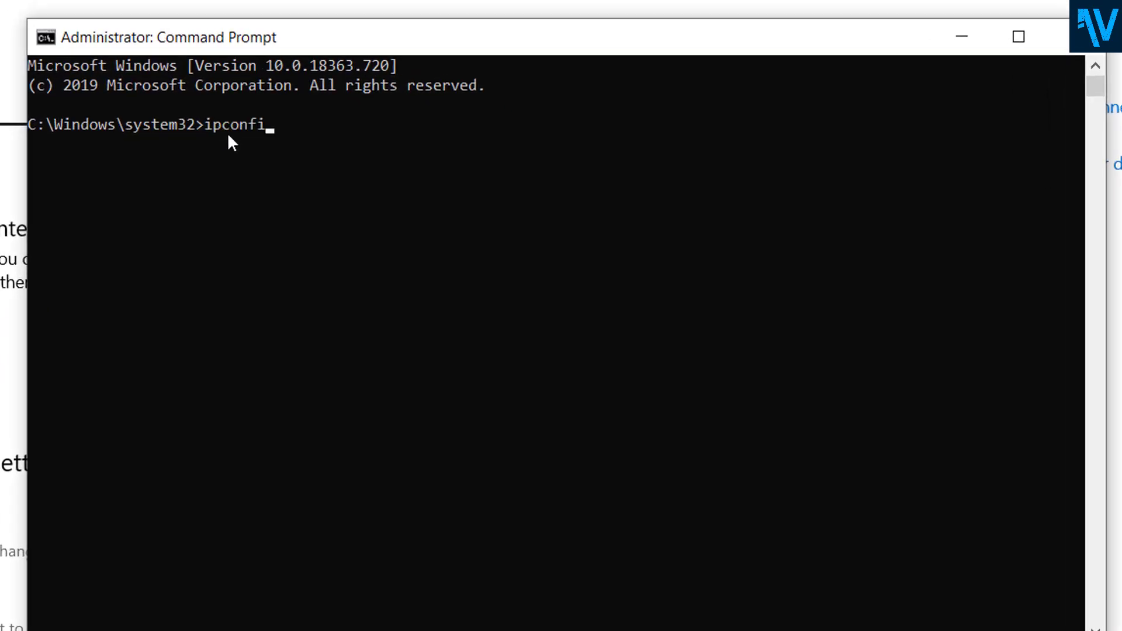
type("g ")
type("/")
type("flus")
type("hdns")
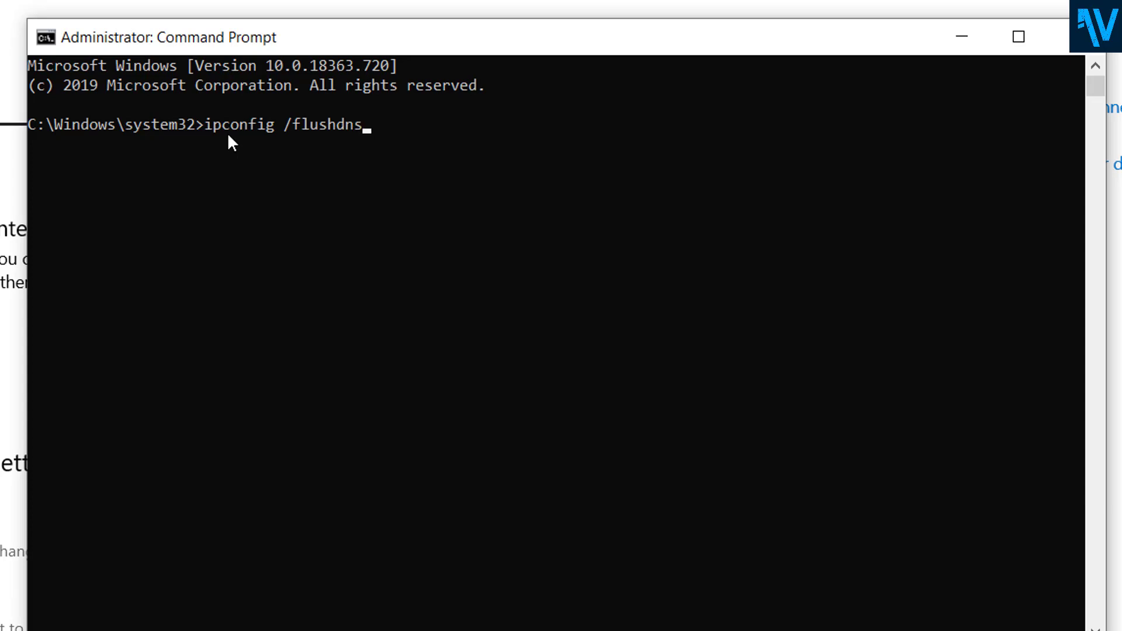
Run ipconfig /flushdns to clear the DNS cache, then close Command Prompt
key("Return")
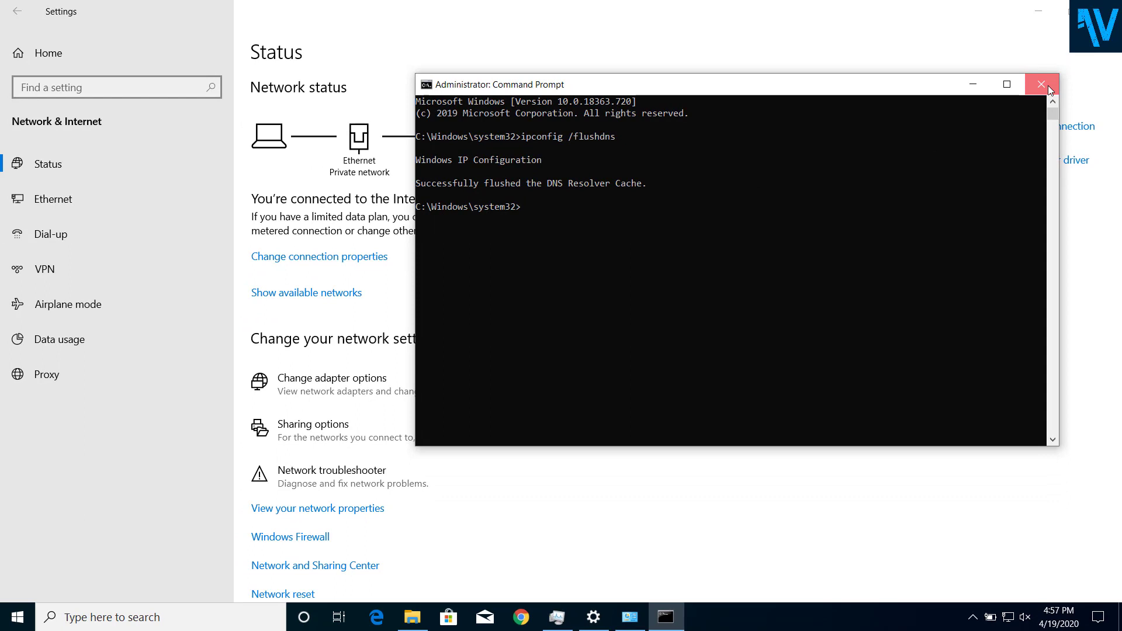
left_click(1047, 85)
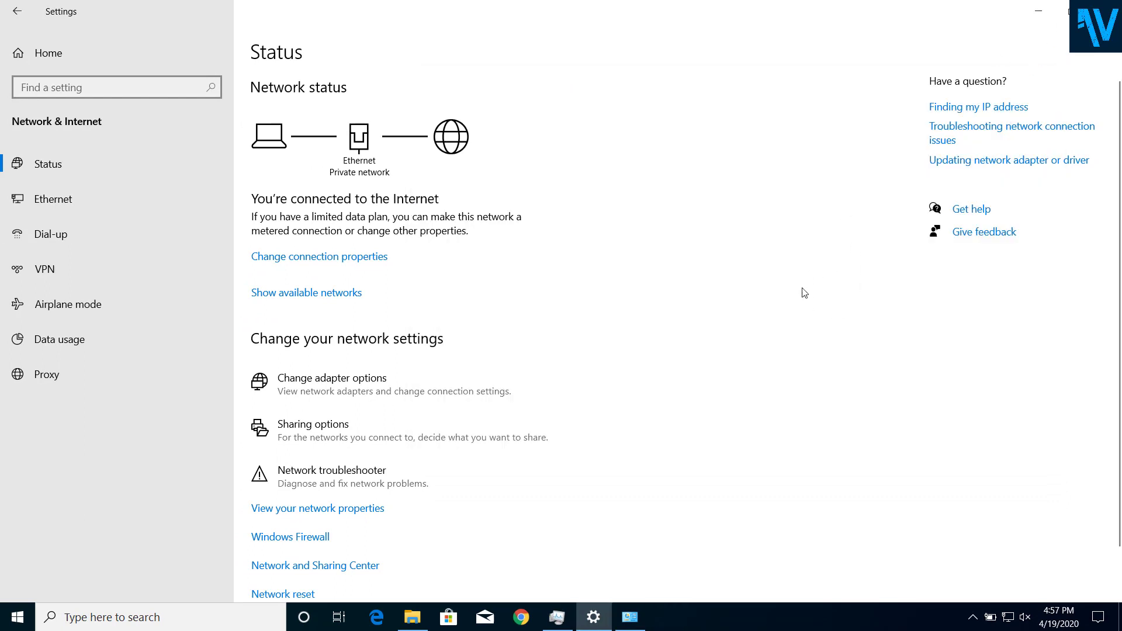